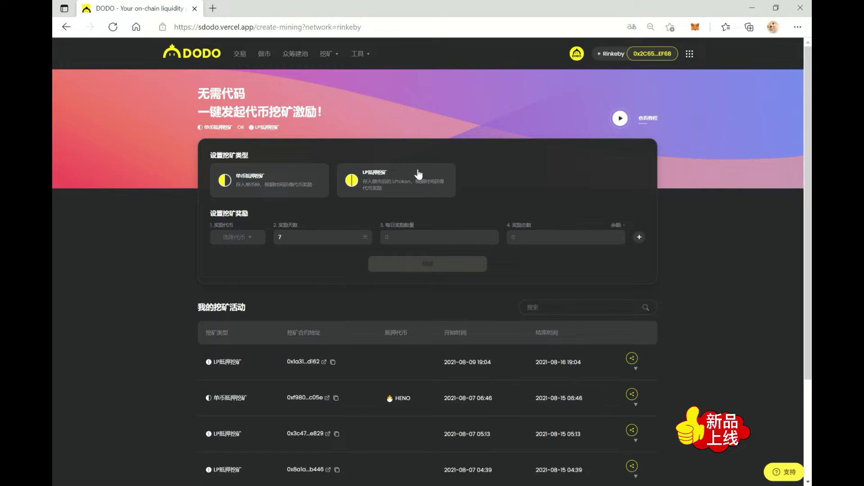
Choose single-token staking with FLY, from My tokens, as the deposit token
left_click(287, 181)
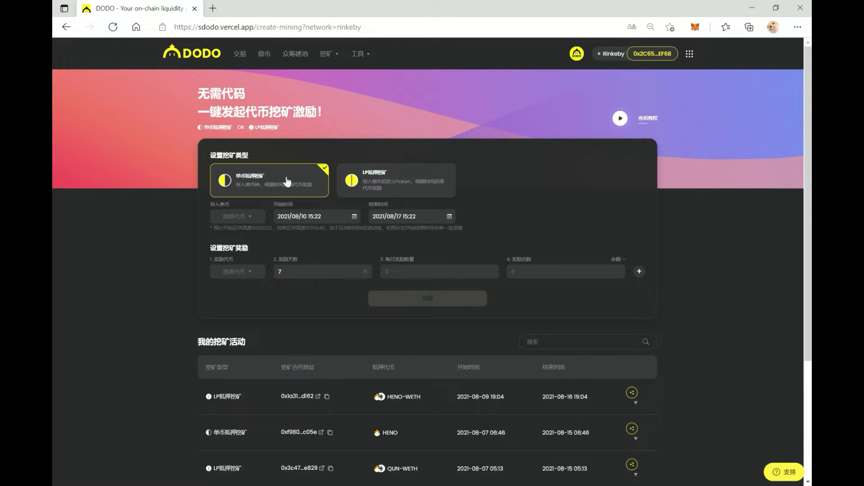
left_click(250, 217)
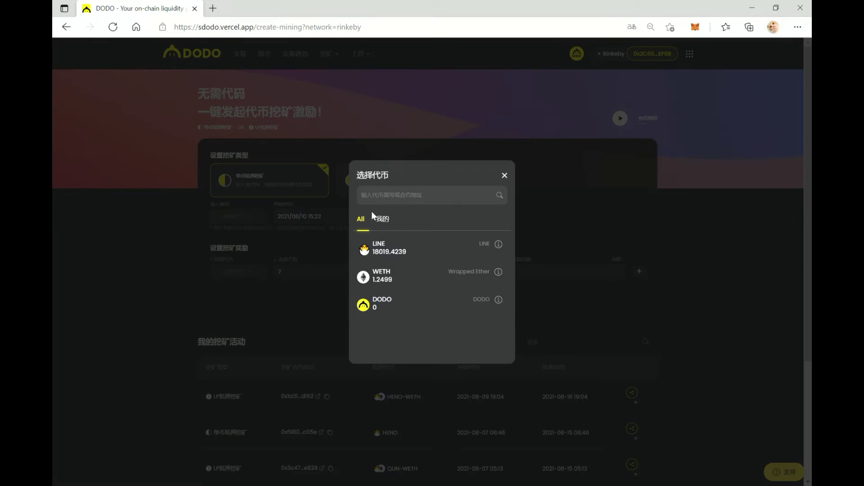
left_click(382, 219)
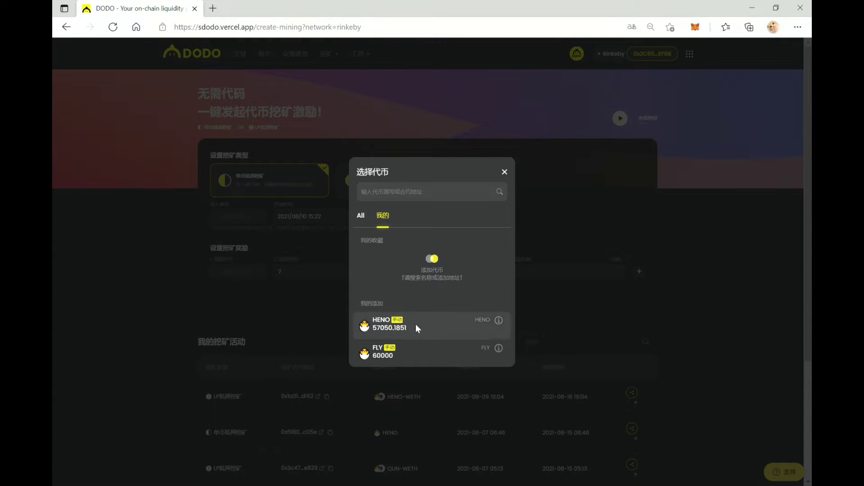
left_click(418, 350)
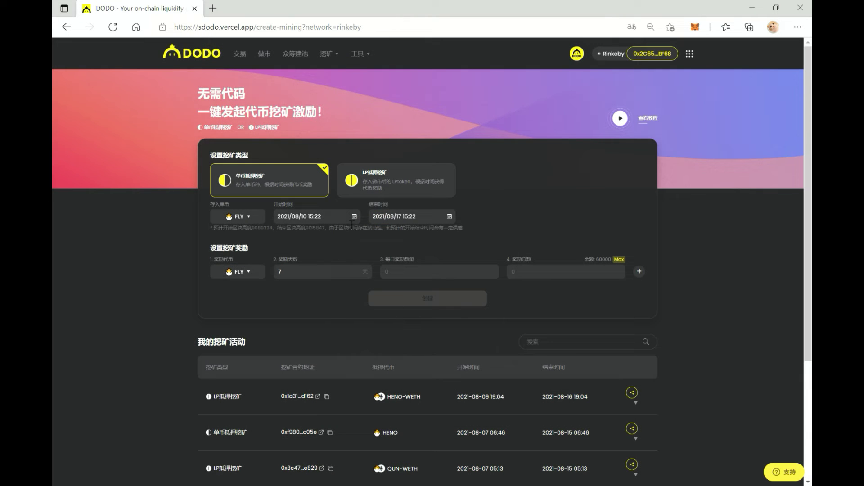
Shift the campaign start to 2021/08/10 15:25, ending 2021/08/17 15:25
left_click(354, 217)
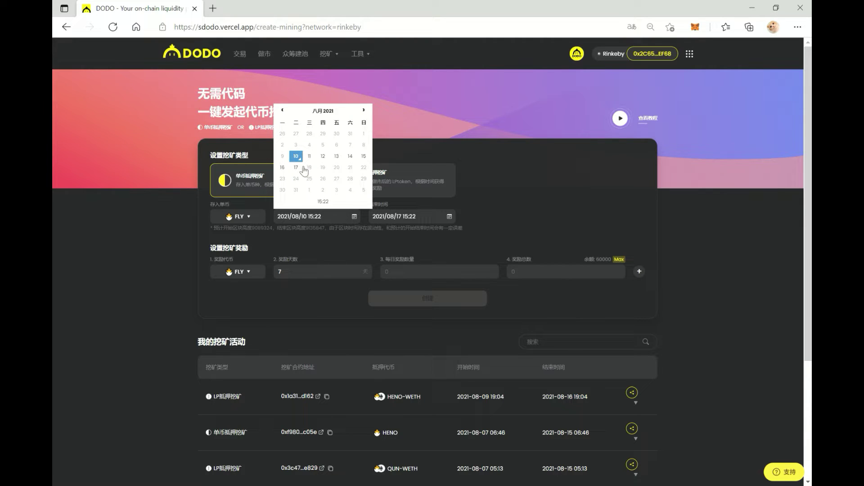
left_click(330, 201)
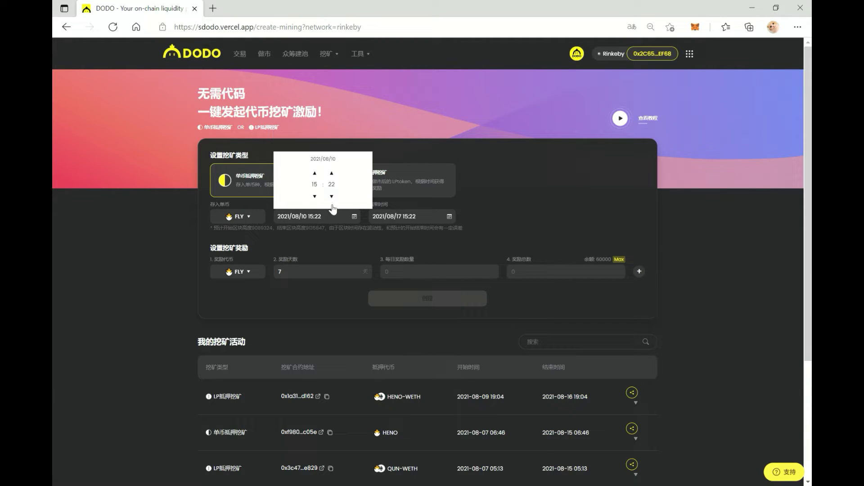
left_click(332, 173)
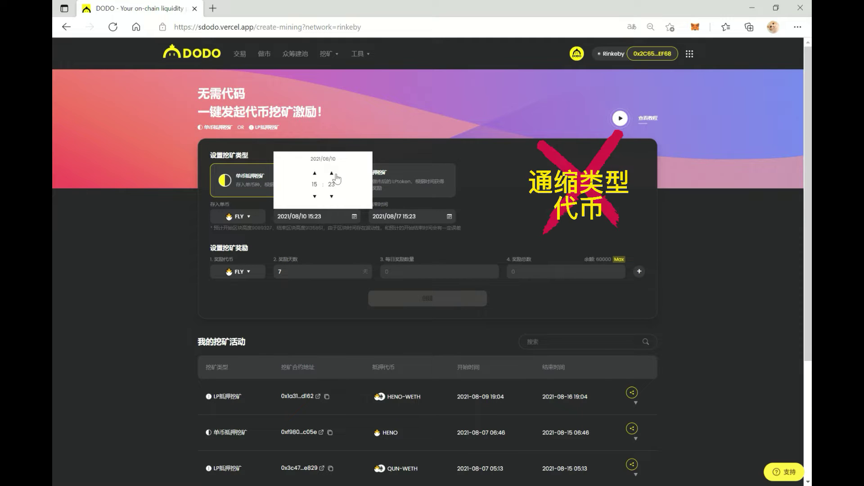
left_click(336, 176)
left_click(472, 225)
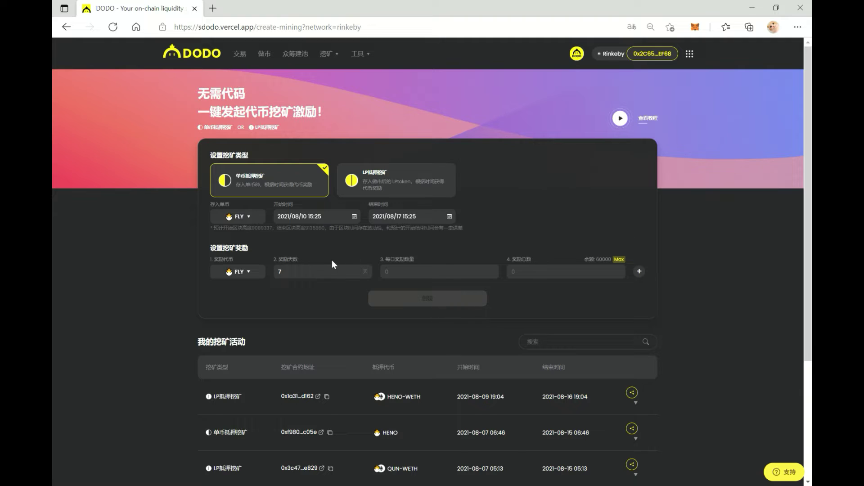
Set a 100 FLY daily reward, unlock FLY, and create the campaign (700 FLY total)
left_click(399, 279)
type("100")
left_click(599, 272)
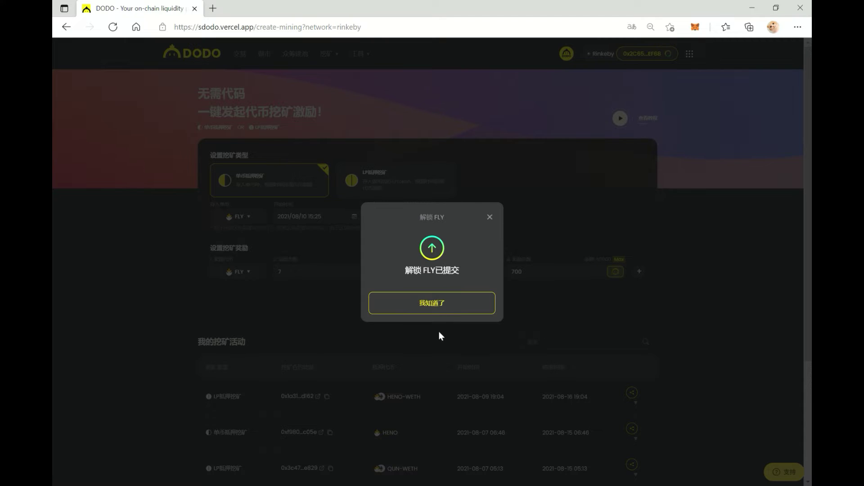
left_click(443, 302)
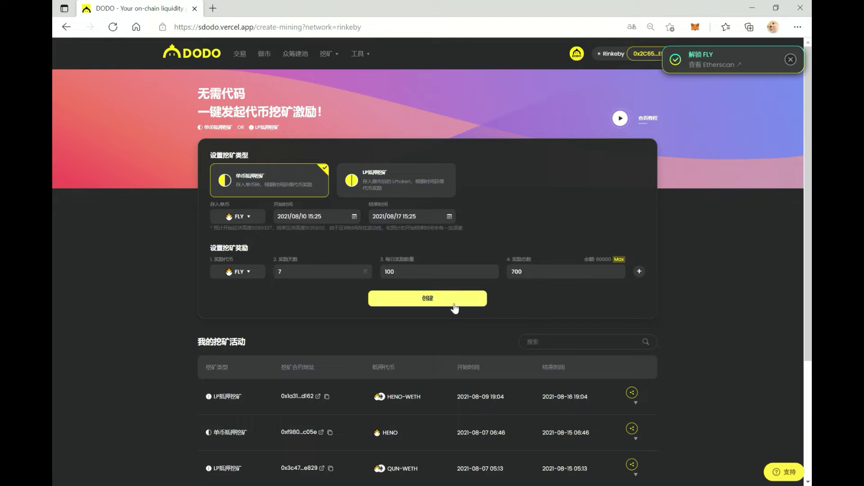
left_click(455, 302)
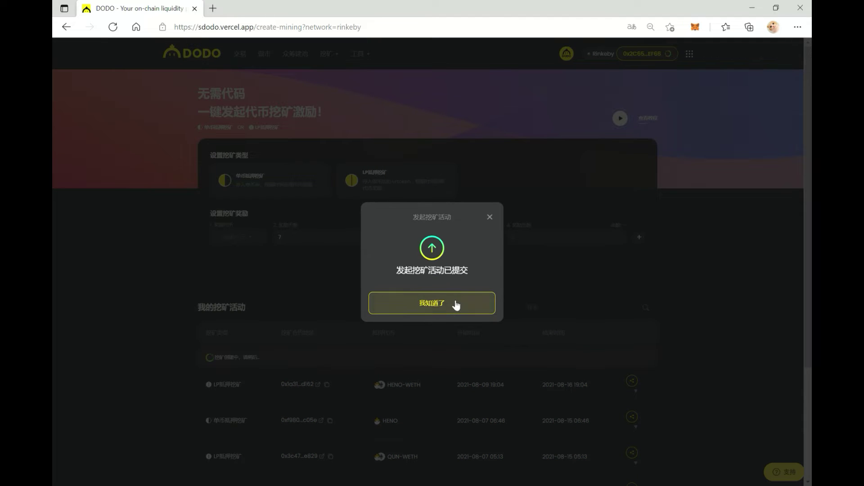
left_click(454, 299)
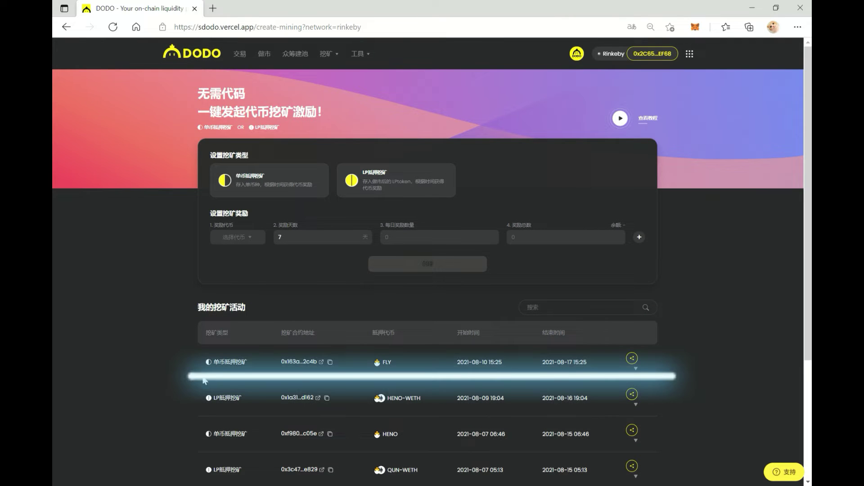
Expand the FLY campaign's reward details and copy its invite-friends link
left_click(636, 368)
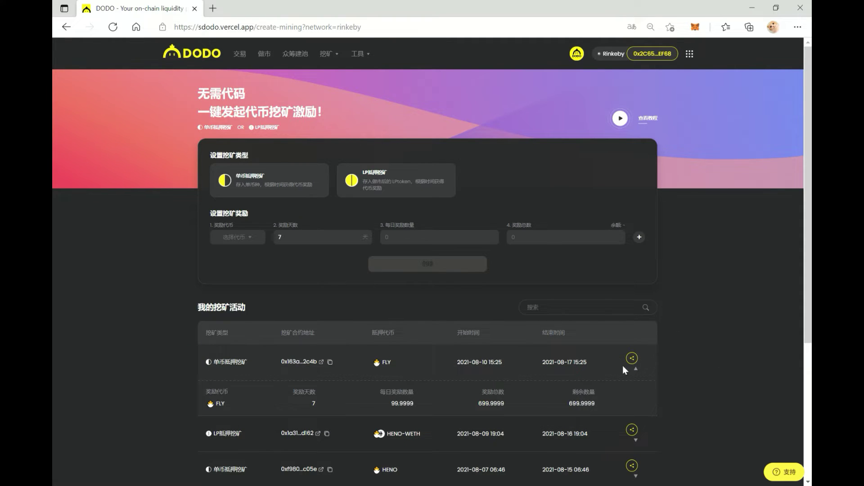
left_click(632, 358)
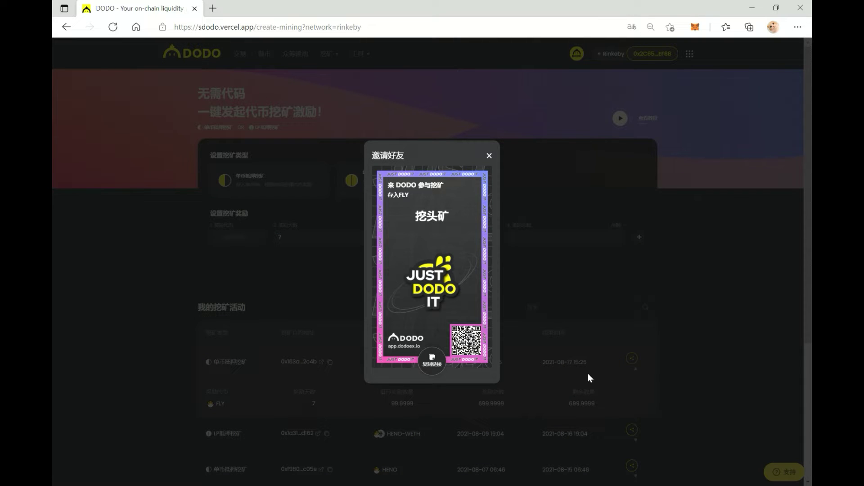
left_click(442, 366)
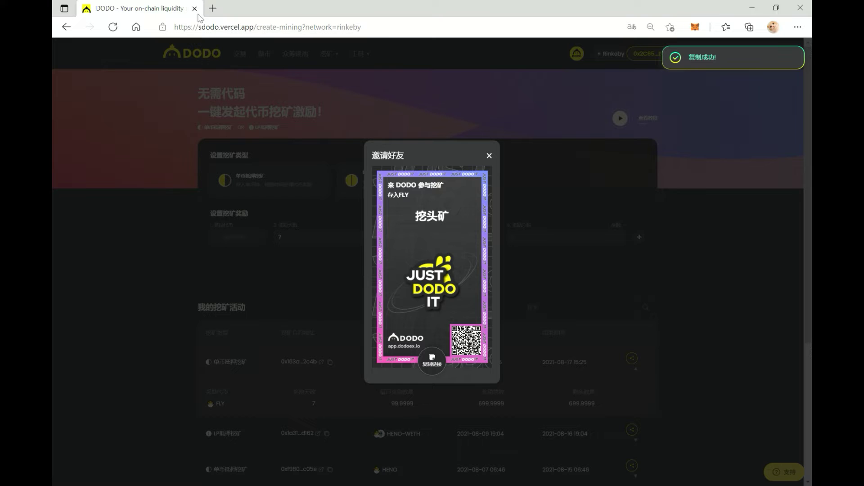
Load the copied FLY campaign link in a new tab and join it, accepting the risk warning
left_click(213, 9)
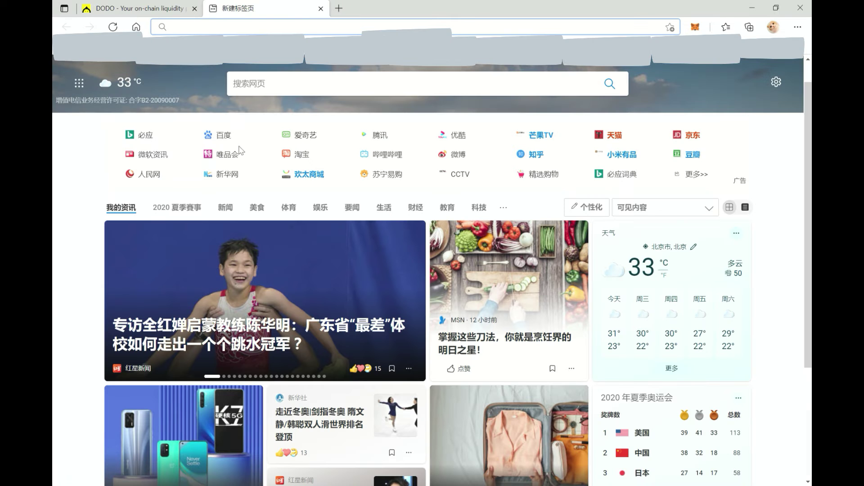
type("https://sdodo.vercel.app/mining?network=rinkeby&mining=0x163a11961b6fb78b83b63e1f75fd65dd5e792c4b")
key("Return")
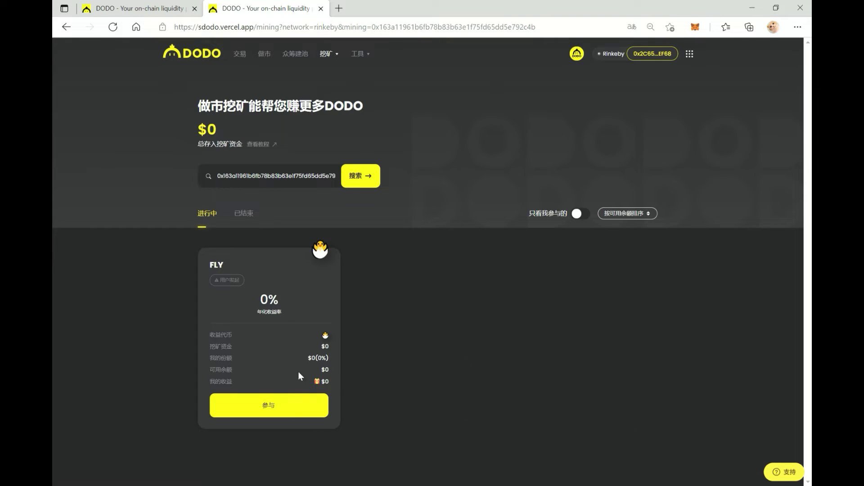
left_click(293, 403)
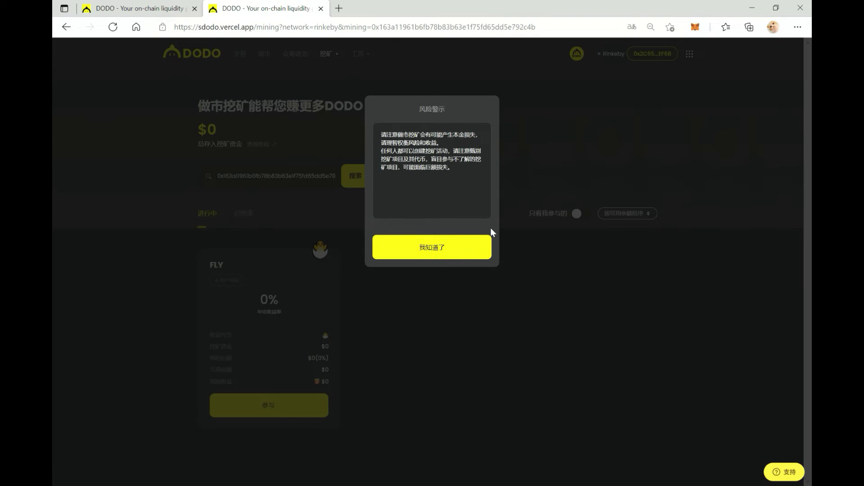
left_click(466, 250)
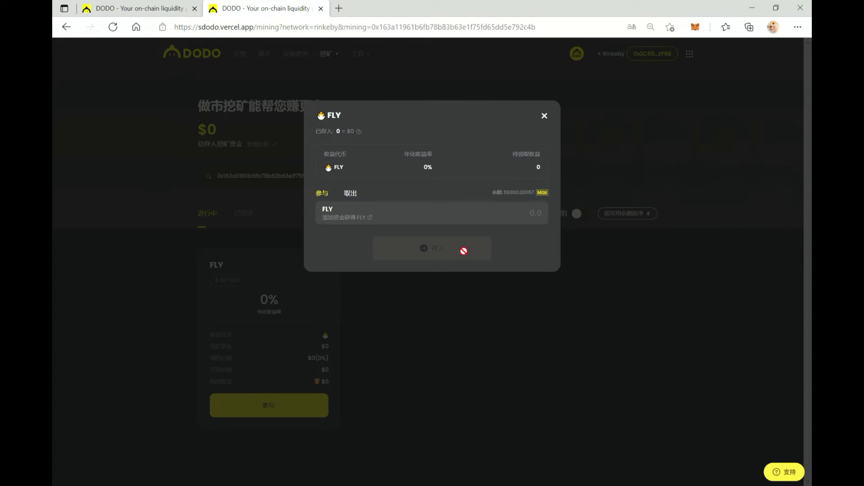
Unlock FLY and deposit 1000 FLY into the FLY mining campaign
left_click(528, 224)
type("1000")
left_click(526, 222)
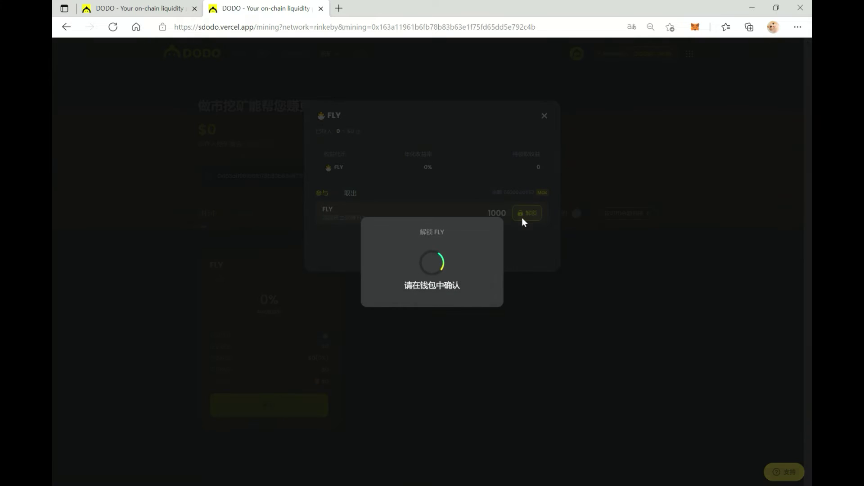
left_click(495, 302)
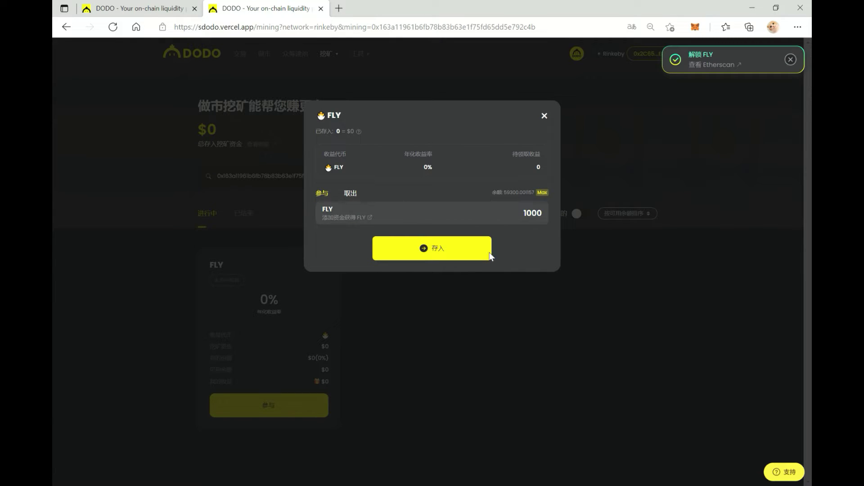
left_click(455, 247)
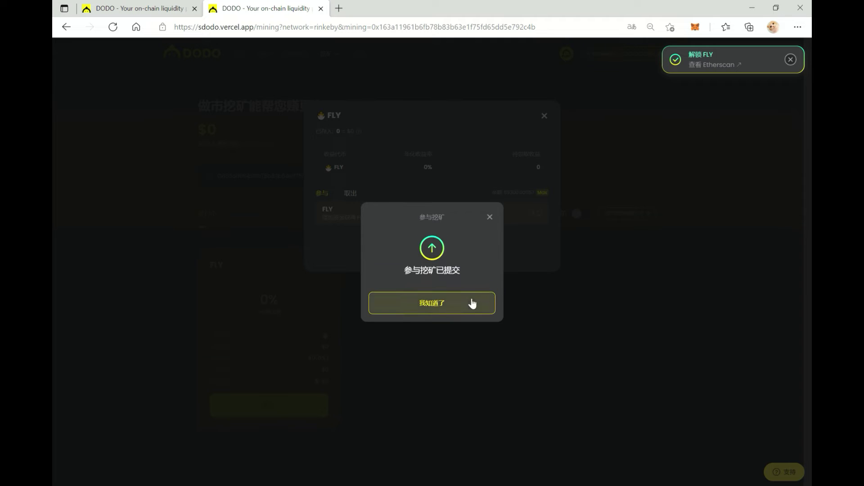
left_click(418, 301)
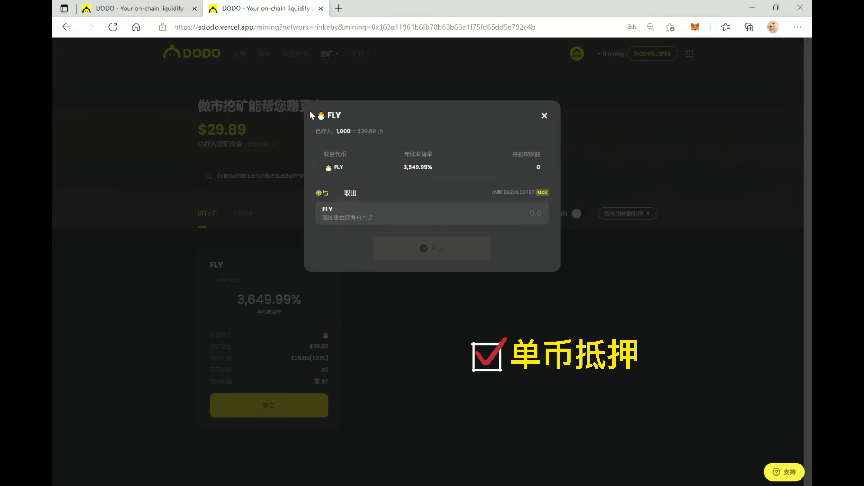
Back on the create page, choose LP staking with the existing FLY-WETH pool 0x28b4…e40c
key("ctrl+w")
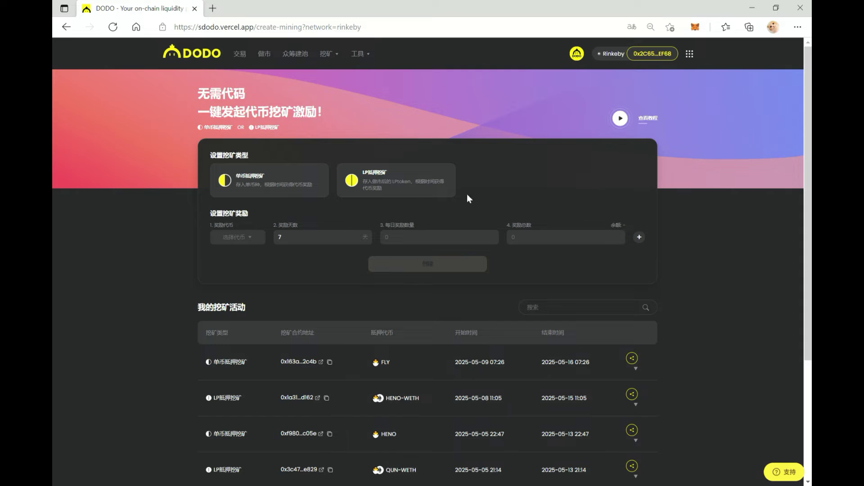
left_click(398, 194)
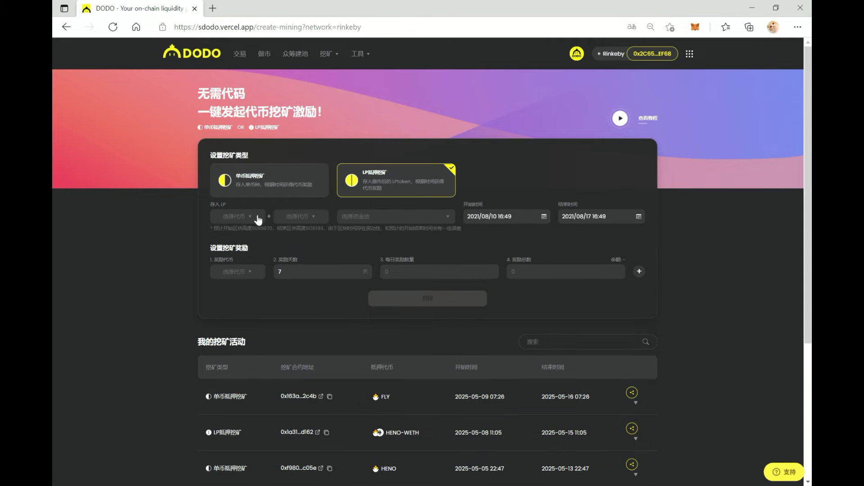
left_click(257, 218)
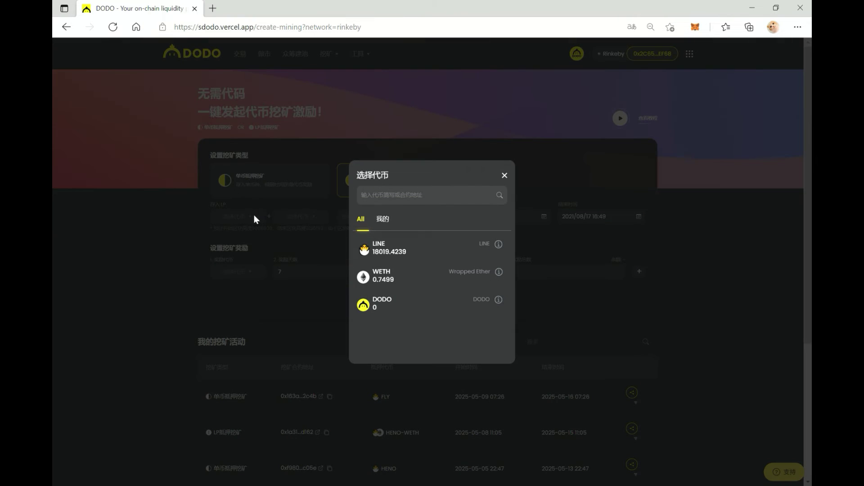
left_click(381, 223)
left_click(401, 340)
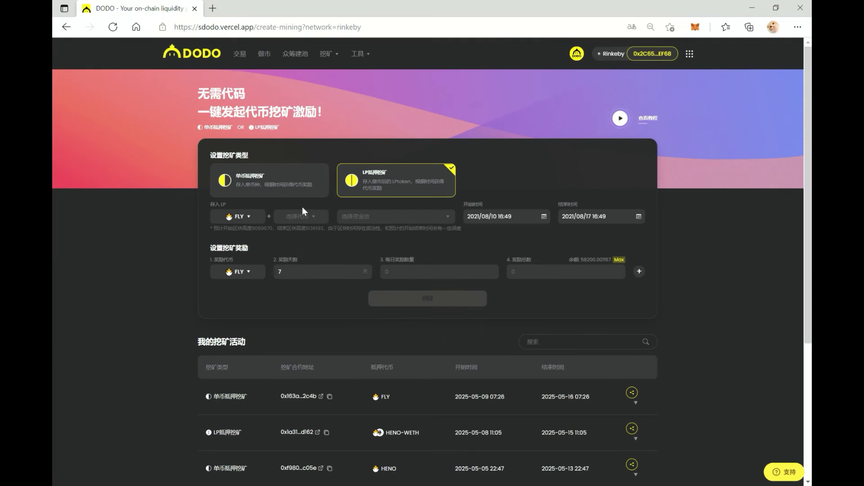
left_click(302, 215)
left_click(386, 277)
left_click(412, 220)
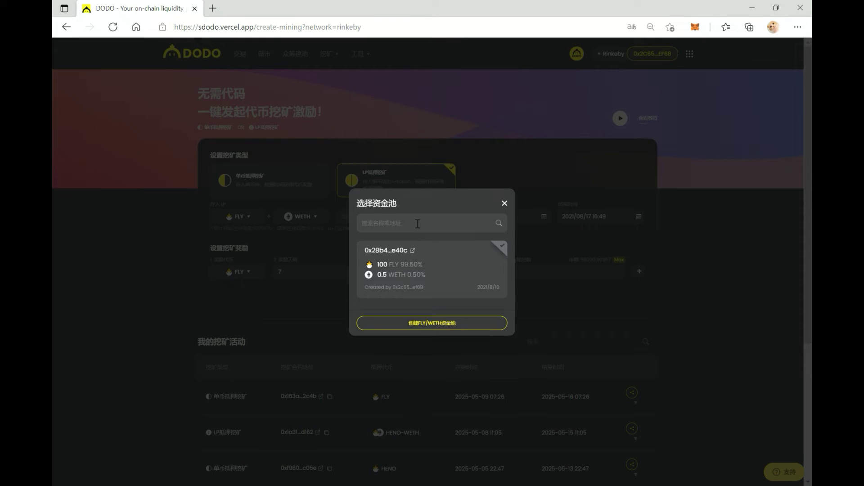
left_click(387, 275)
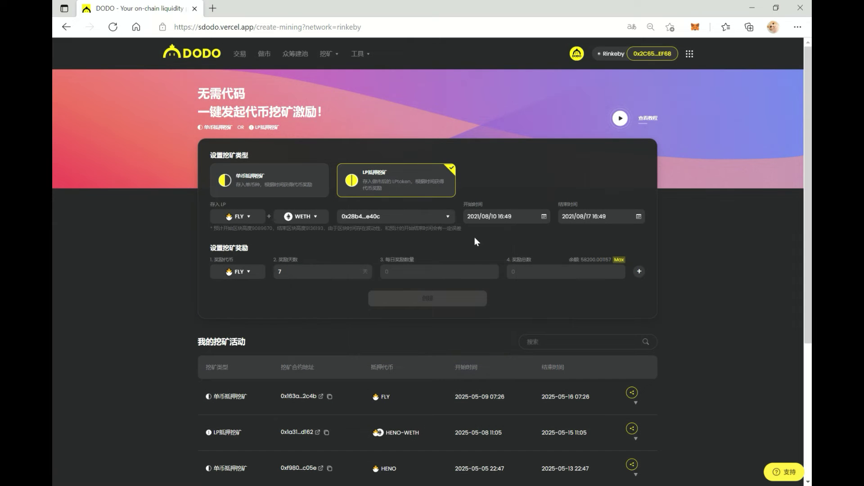
Move the LP campaign's start time later, to 2021/08/10 16:52
left_click(543, 216)
left_click(528, 206)
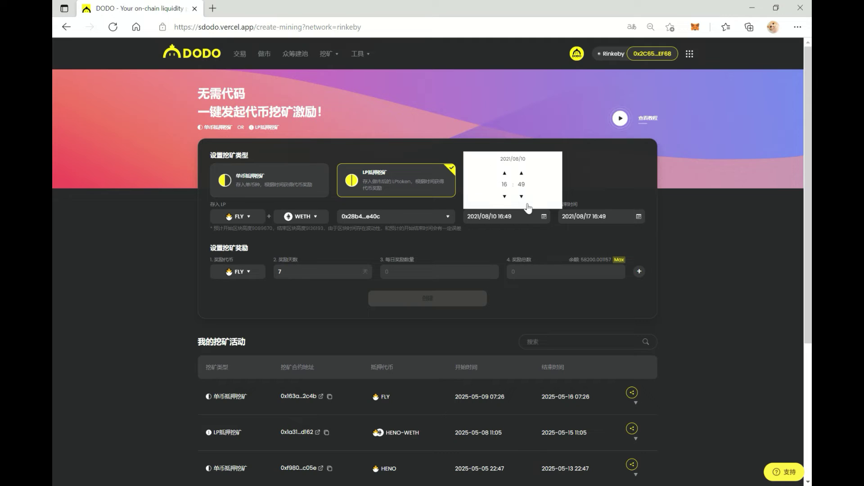
double_click(523, 178)
left_click(488, 234)
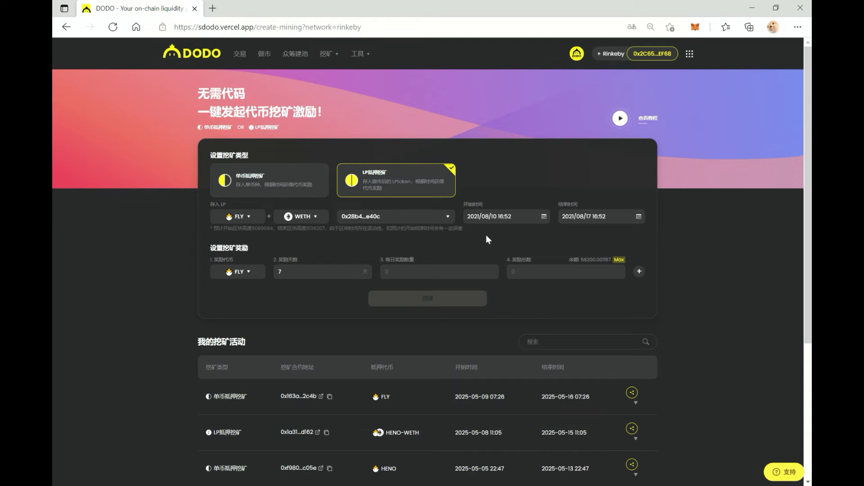
Set a 100 FLY daily reward and create the FLY-WETH LP campaign
left_click(415, 276)
type("100")
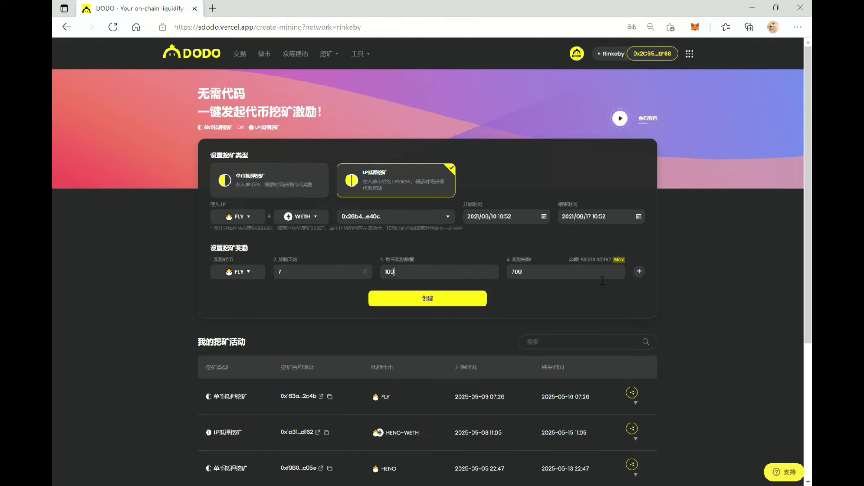
left_click(486, 304)
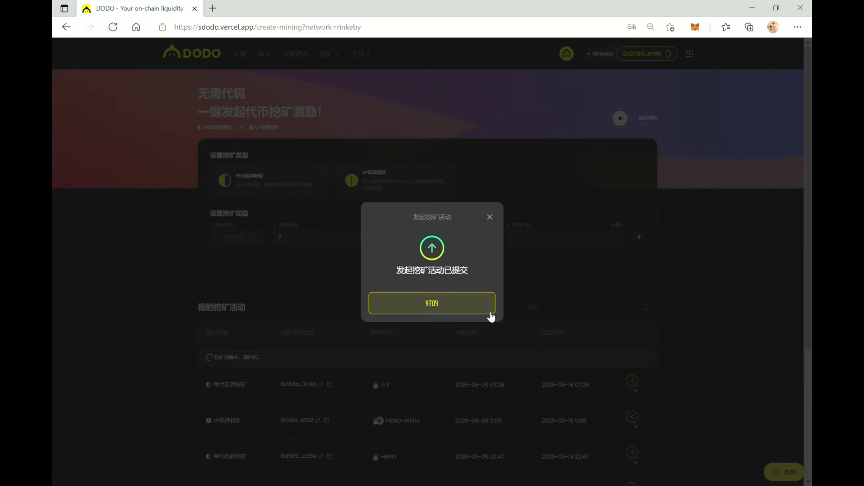
Dismiss the submitted message and copy the new FLY-WETH campaign's contract address
left_click(490, 310)
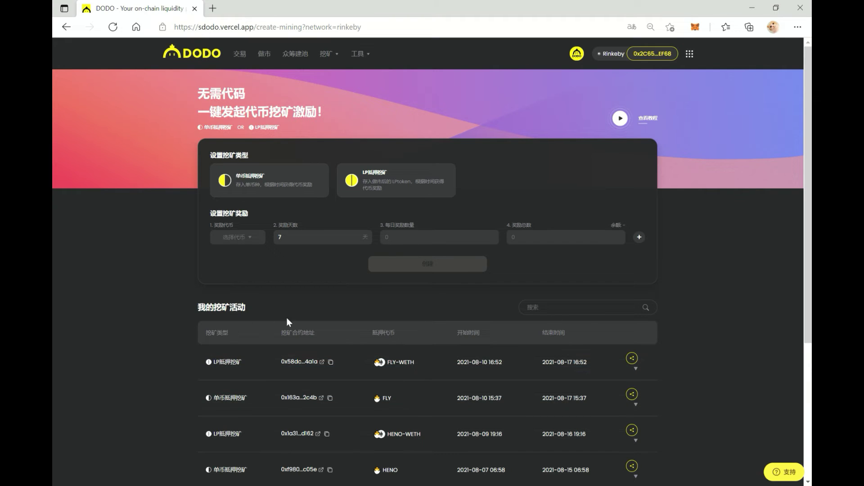
left_click(331, 363)
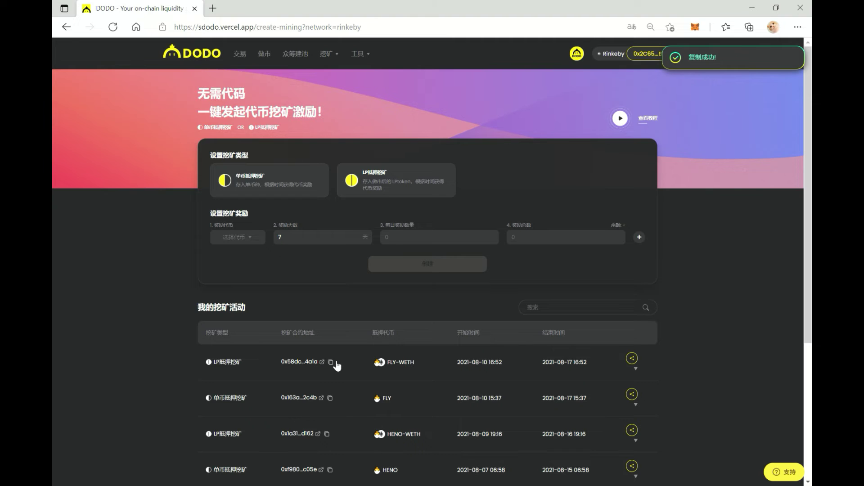
Search Liquidity Mining by the copied address and join the FLY-WETH LP campaign
mouse_move(331, 54)
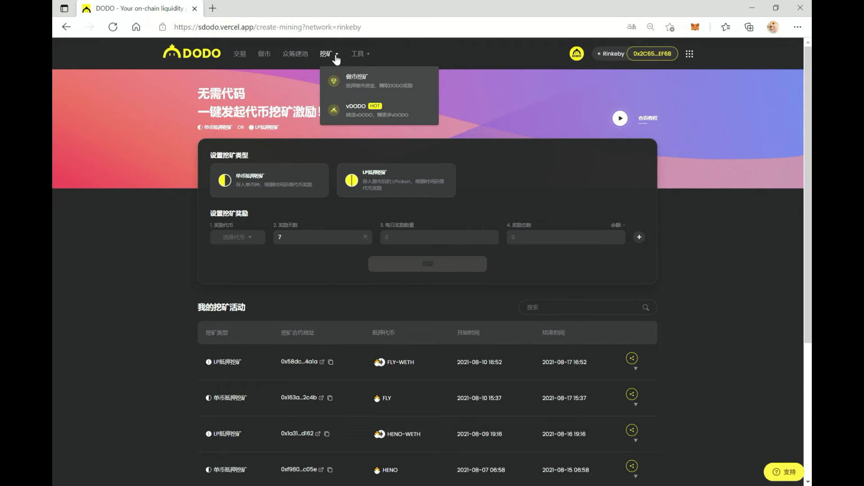
left_click(341, 74)
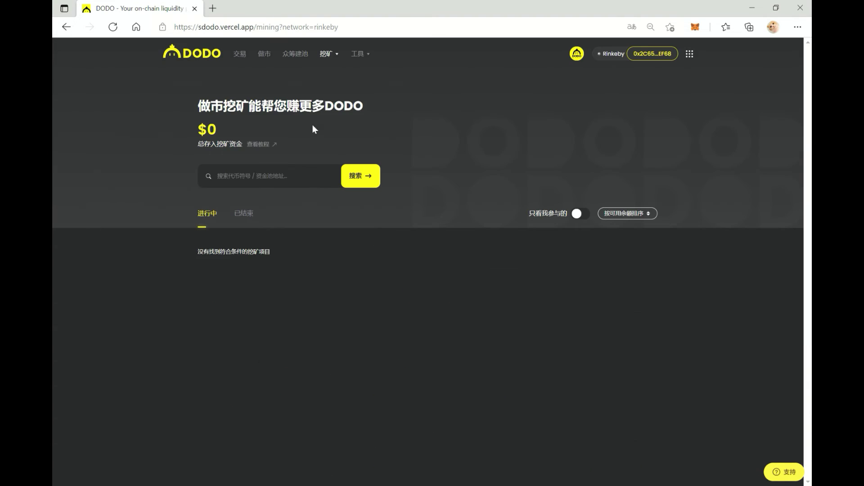
left_click(273, 176)
key("ctrl+v")
left_click(360, 176)
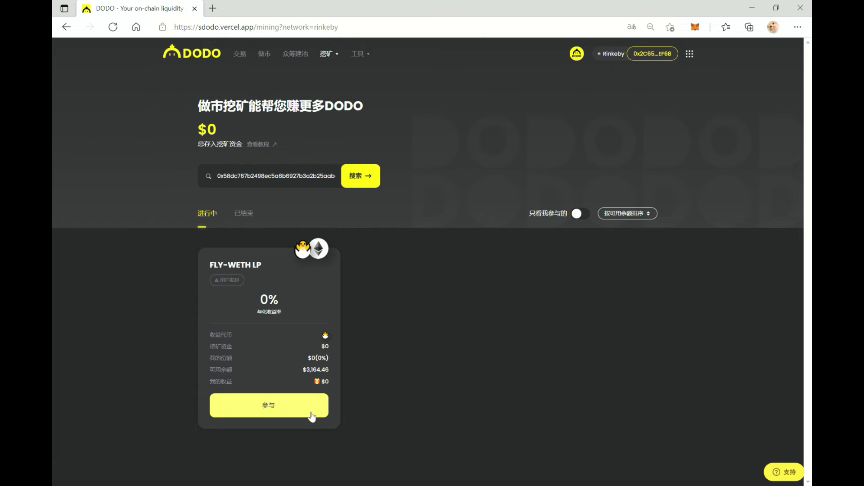
left_click(310, 415)
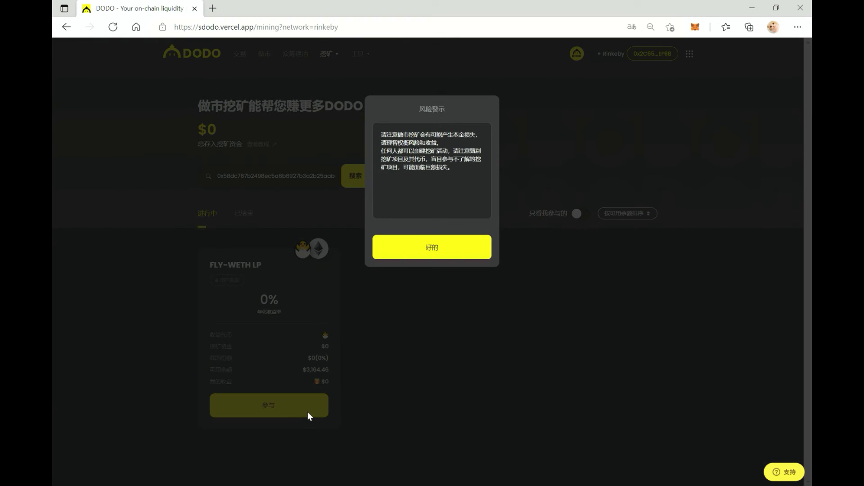
left_click(446, 256)
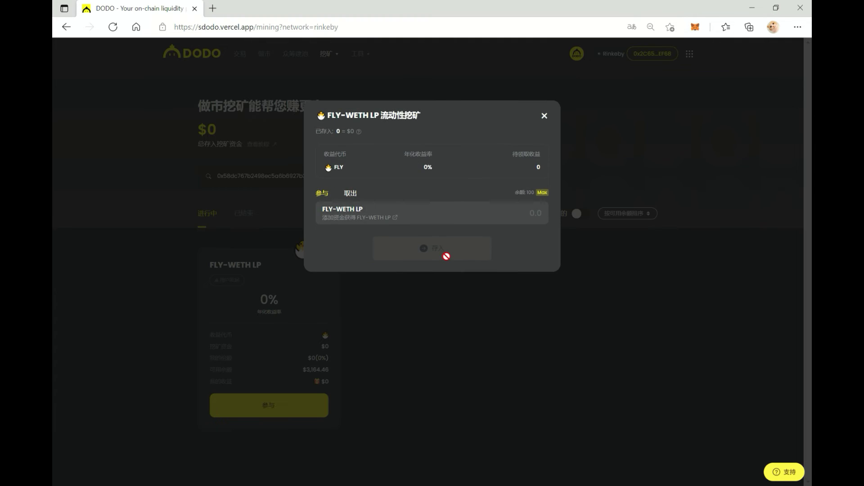
left_click(529, 222)
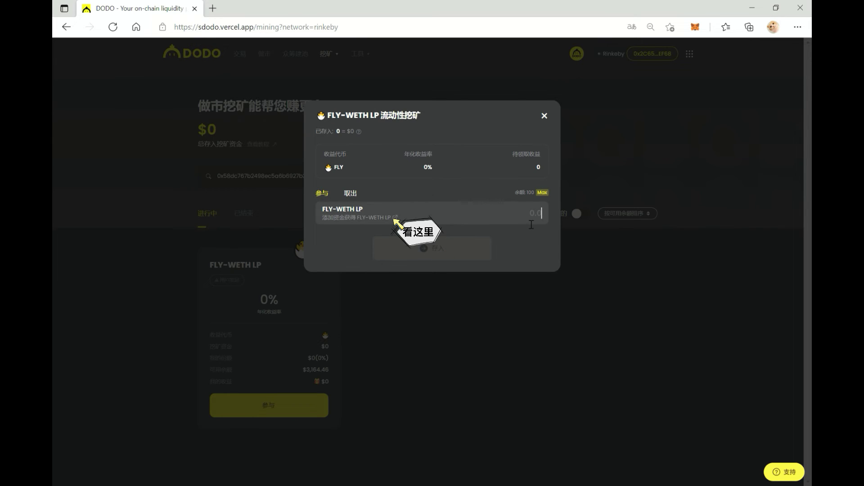
Add 100 FLY and 0.5 WETH of liquidity to the FLY-WETH pool
left_click(396, 218)
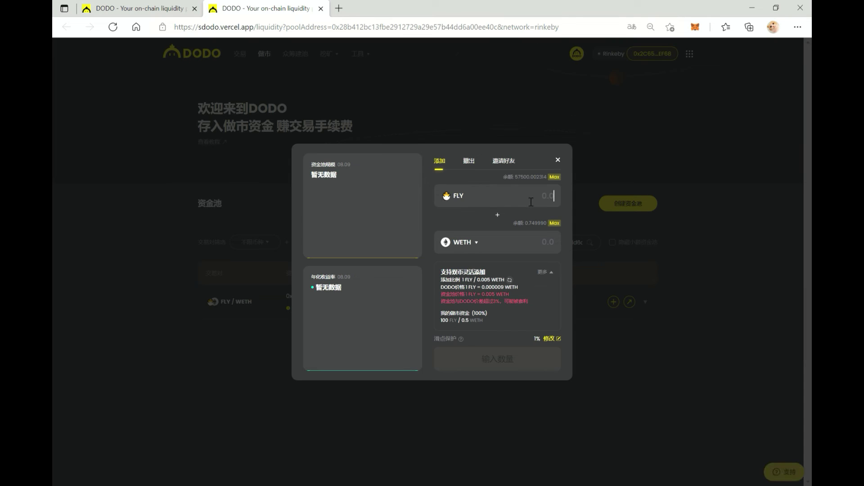
type("100")
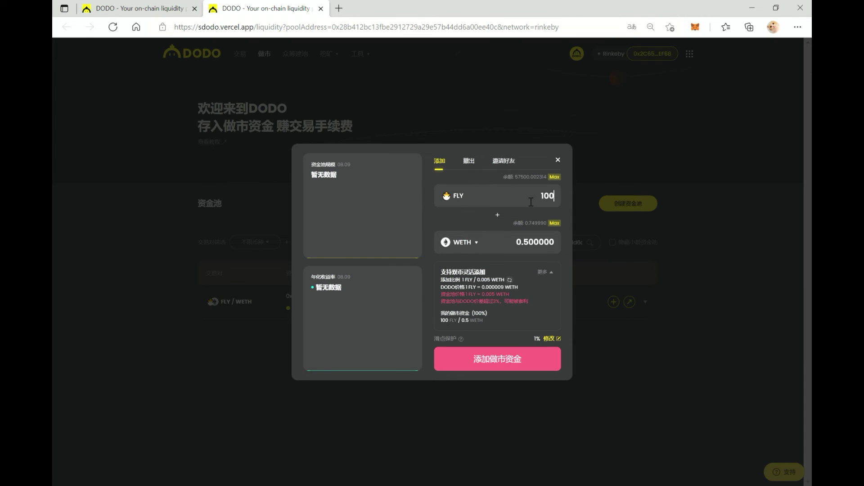
left_click(498, 358)
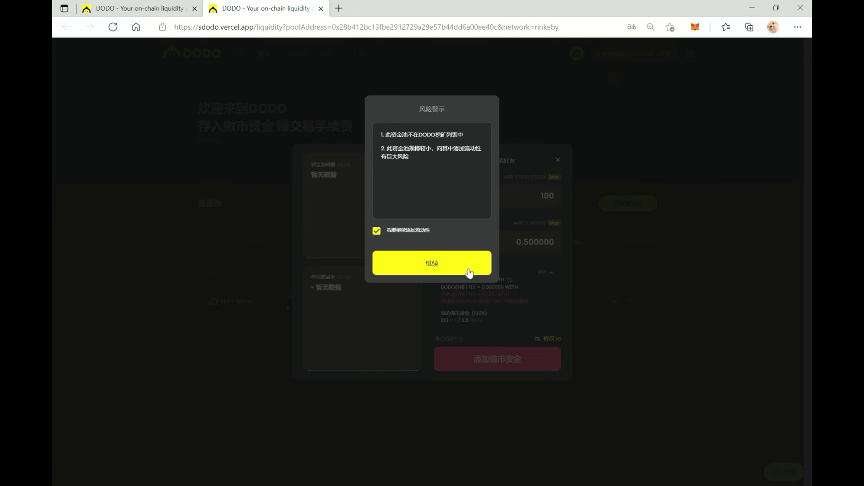
left_click(469, 272)
left_click(472, 309)
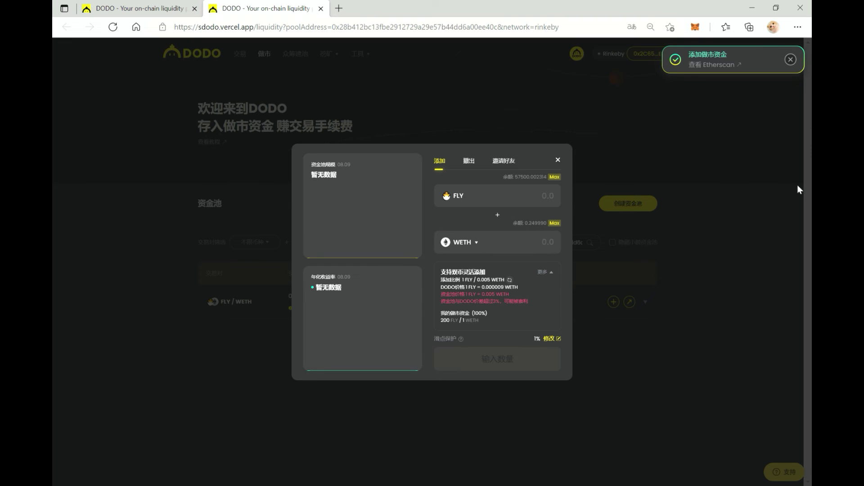
Close the liquidity panel and return to the campaign tab showing 100 LP
left_click(790, 60)
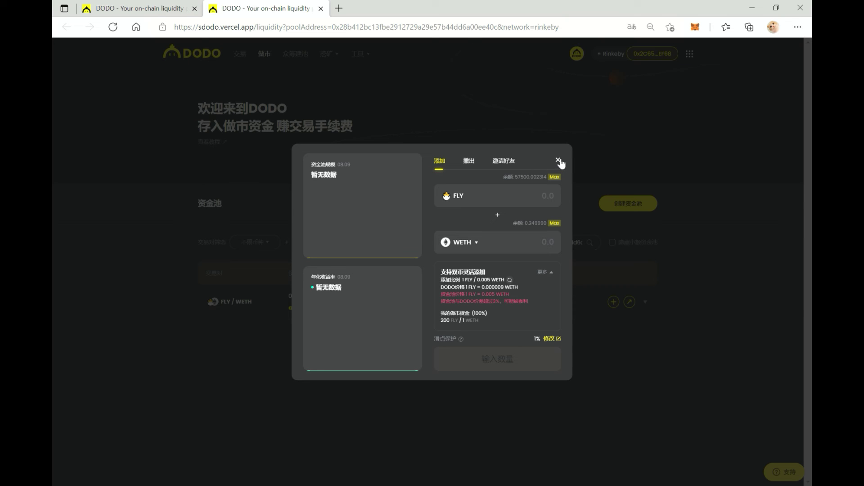
left_click(558, 161)
left_click(166, 13)
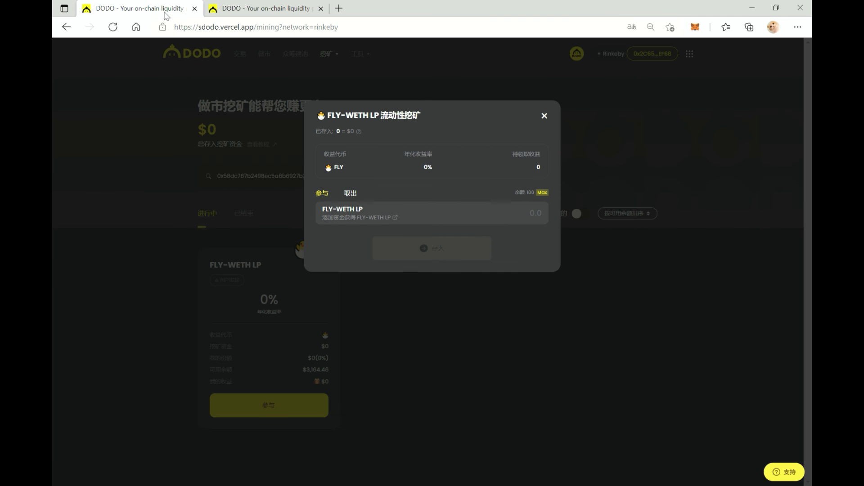
Fill in the full 200 LP balance, unlock the FLYDLP token, and deposit it
left_click(539, 193)
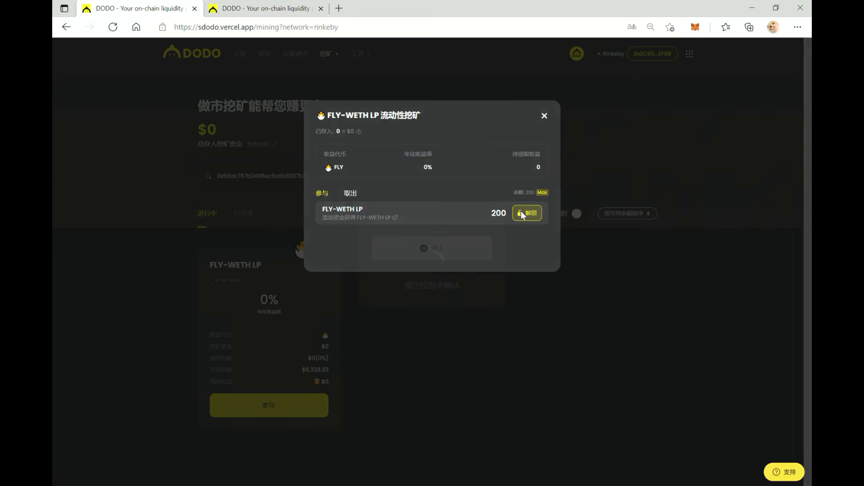
left_click(522, 212)
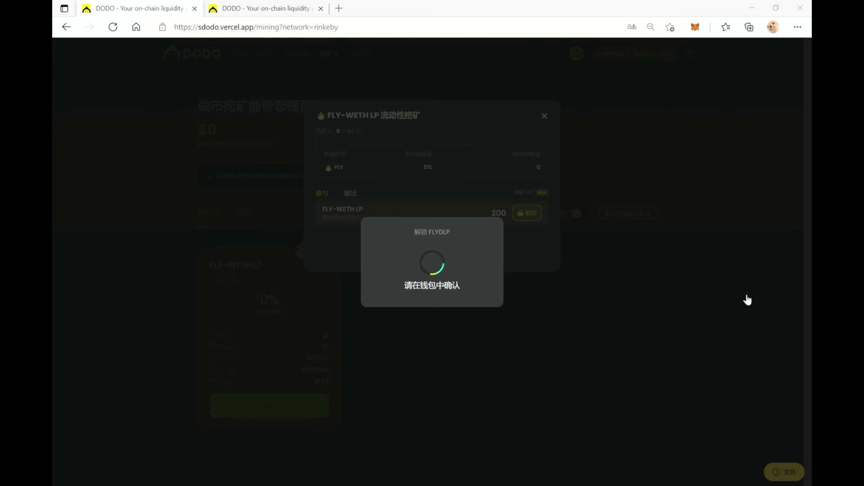
left_click(476, 308)
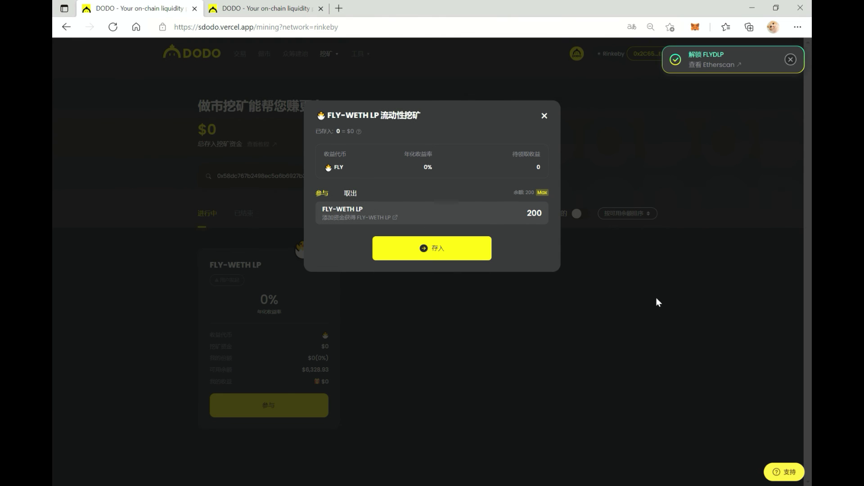
left_click(790, 59)
left_click(432, 248)
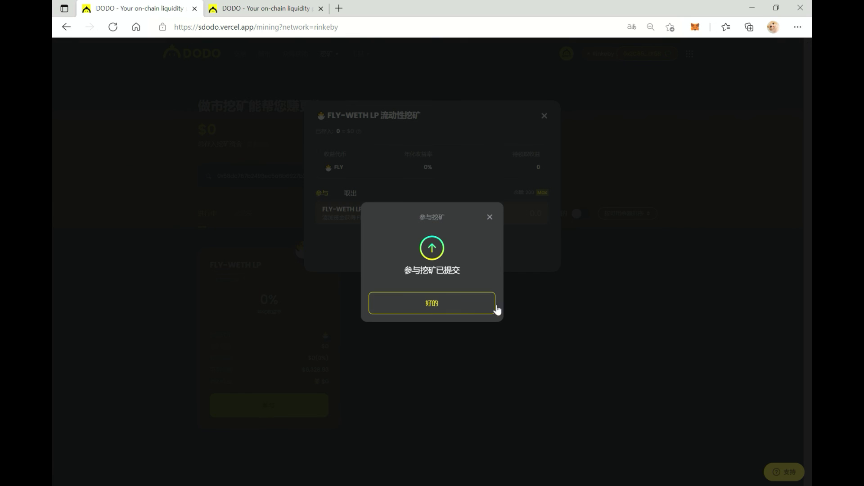
Dismiss the staking confirmations and close the panel, showing $6,328.93 staked at 17.08% APY
left_click(495, 306)
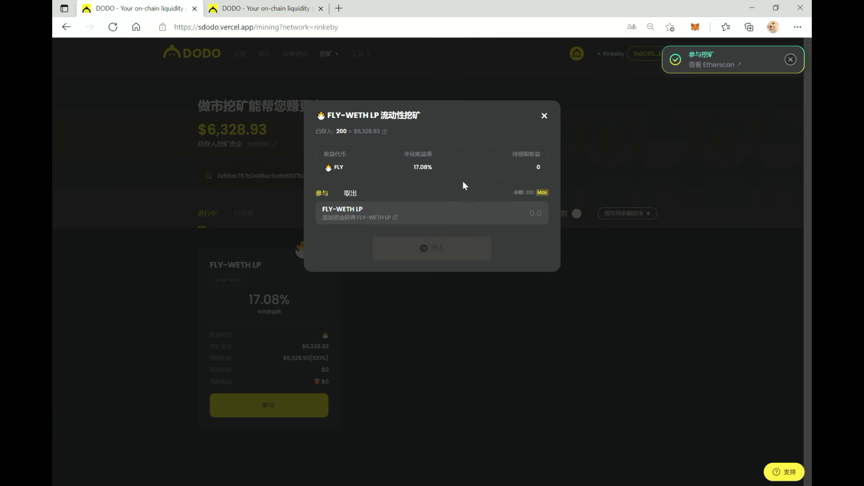
left_click(791, 59)
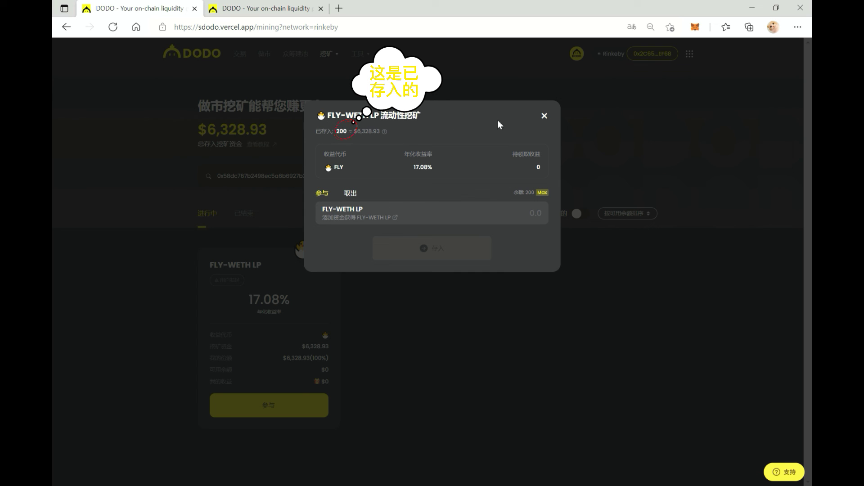
left_click(544, 117)
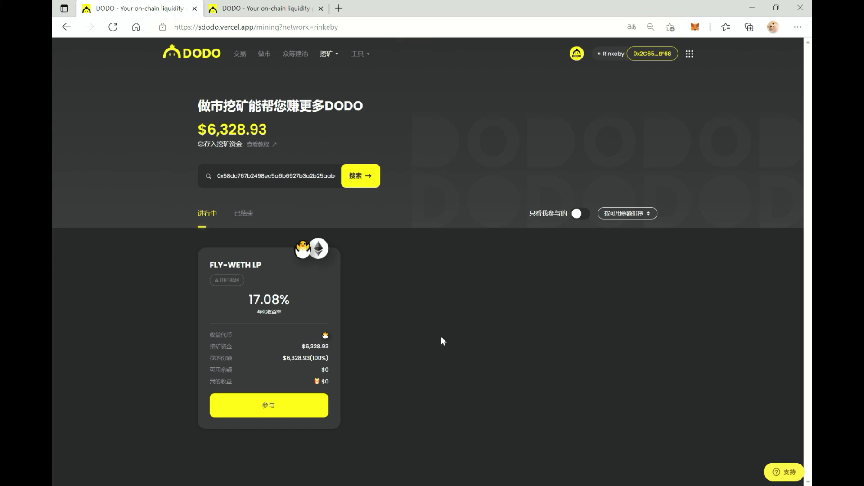